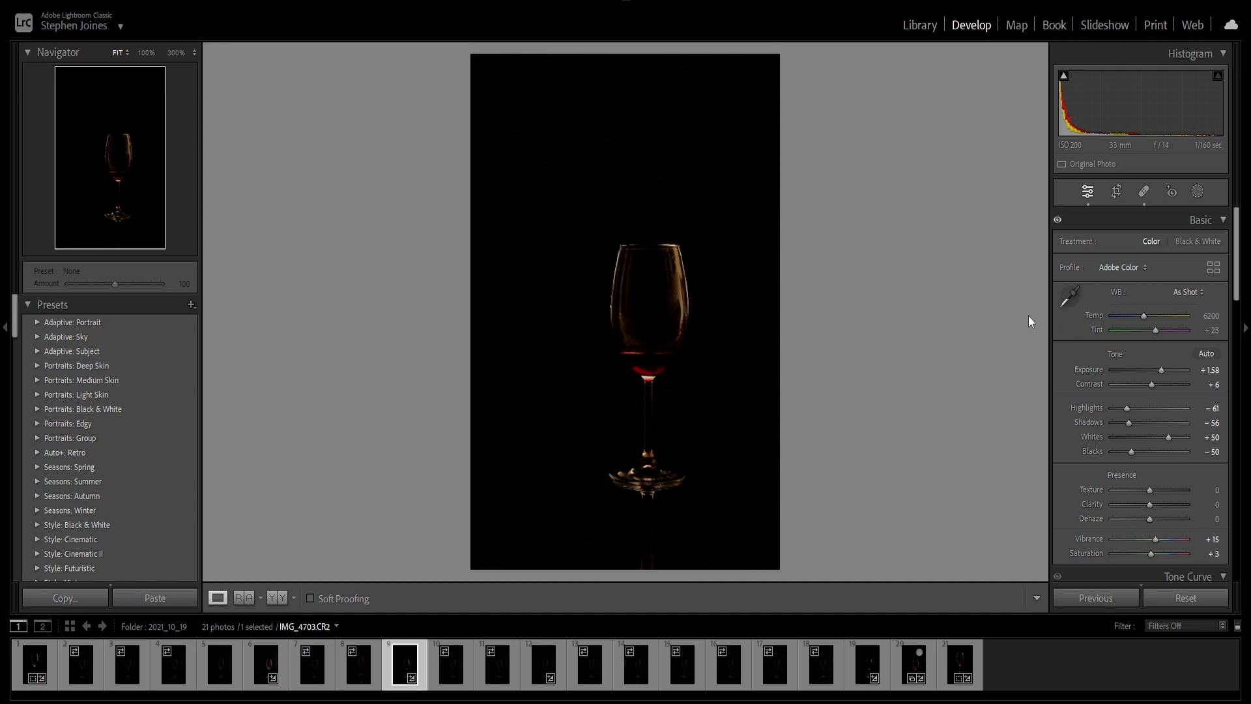
# - Open AI Denoise for the wine glass photo IMG_4703.CR2 and set the amount to 100
pyautogui.scroll(-10, 1108, 315)
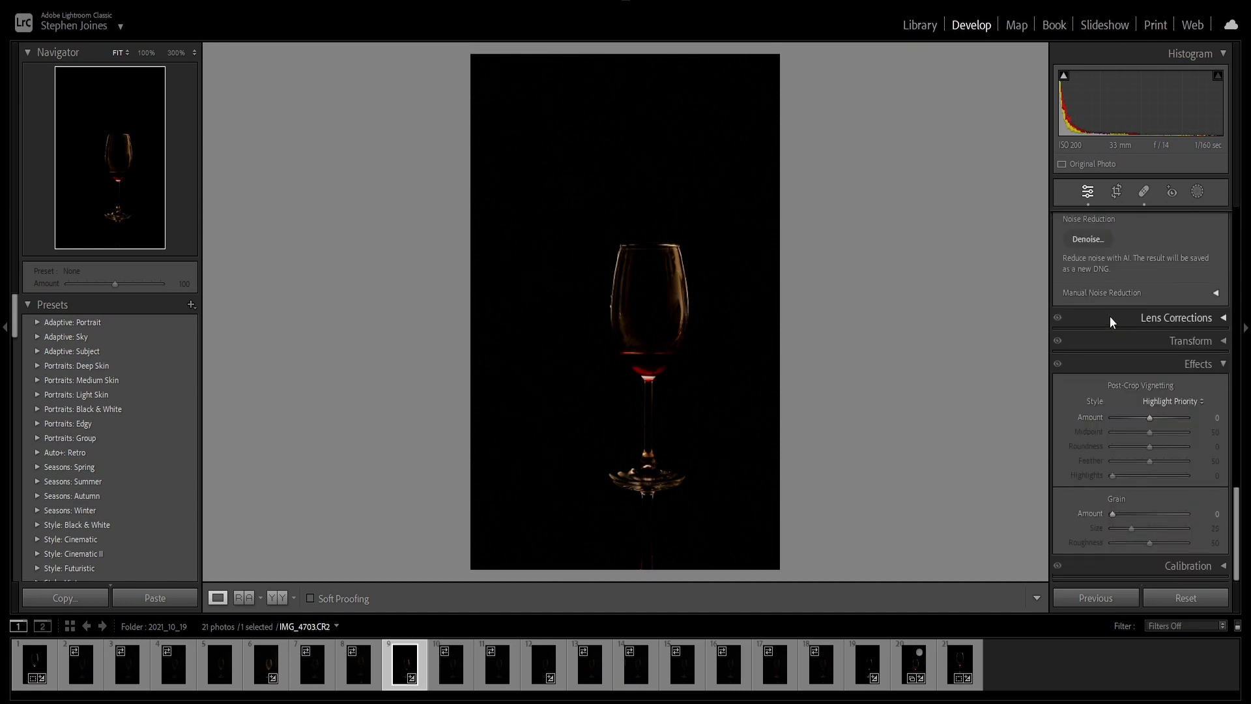
pyautogui.scroll(4, 1109, 316)
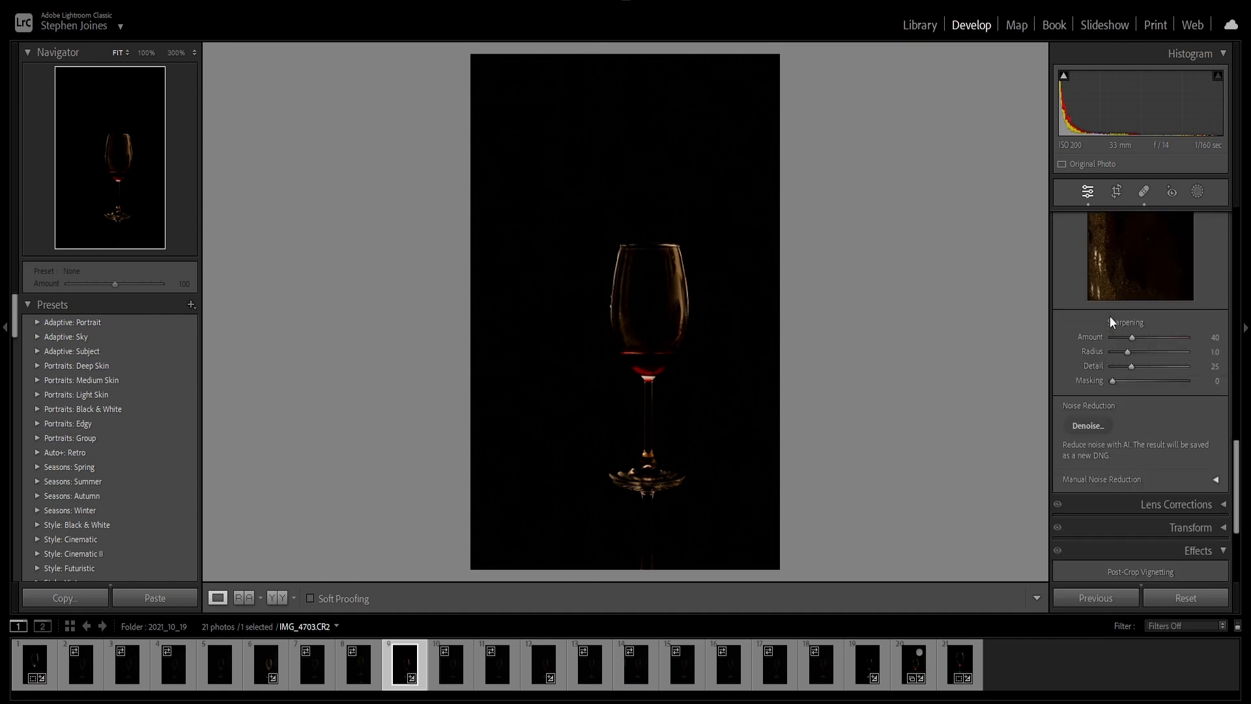
pyautogui.scroll(-2, 1108, 319)
pyautogui.scroll(2, 1105, 325)
pyautogui.click(671, 306)
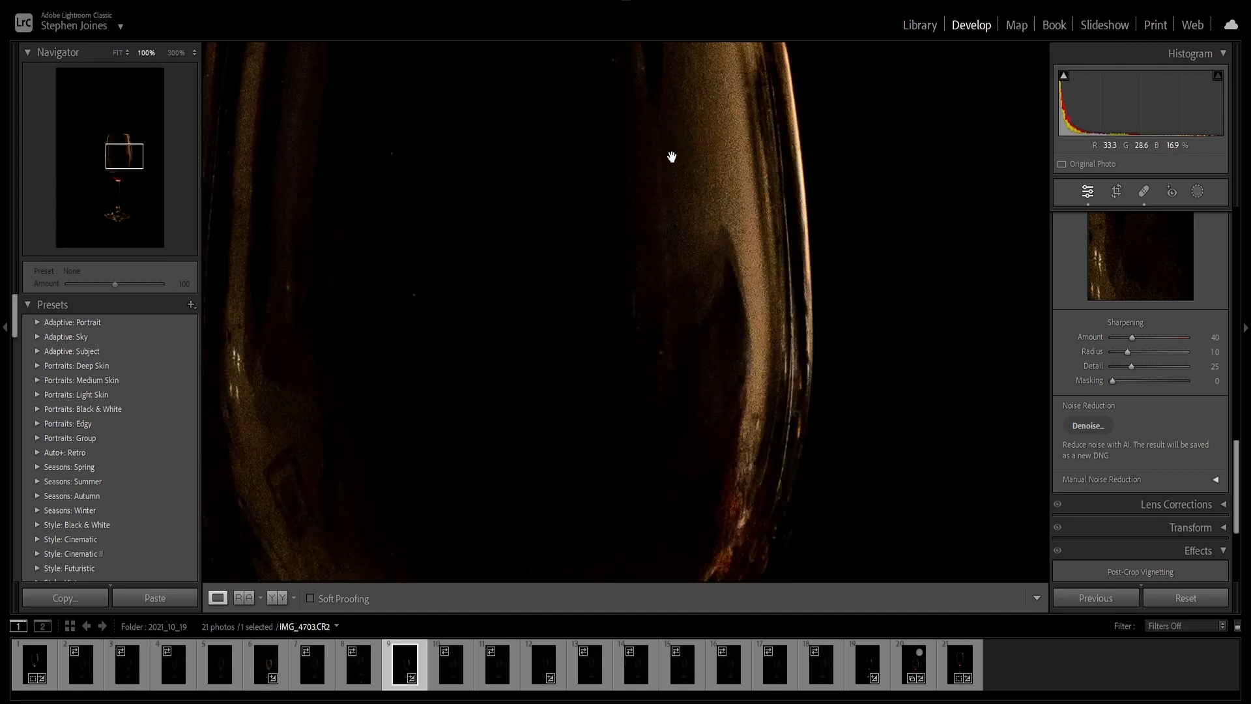
pyautogui.click(1093, 428)
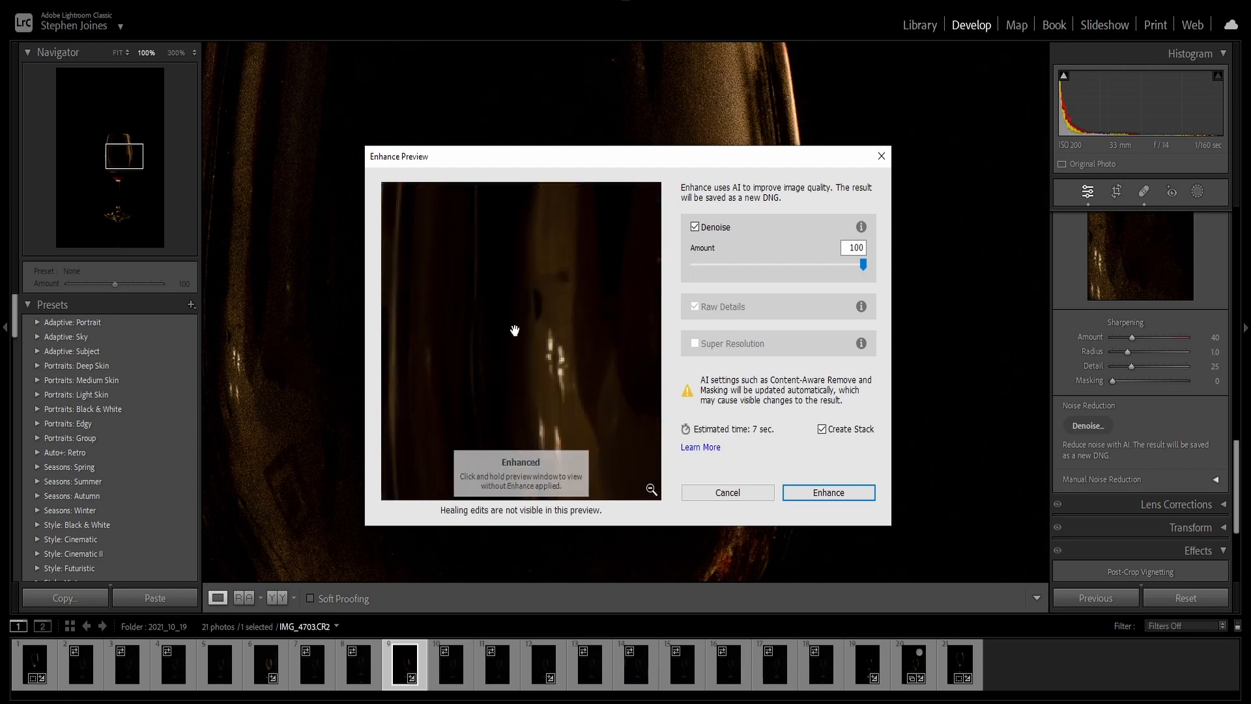
pyautogui.moveTo(863, 272); pyautogui.dragTo(917, 275)
# - Compare the wine glass preview with and without the enhancement and create the denoised, stacked DNG
pyautogui.click(545, 335)
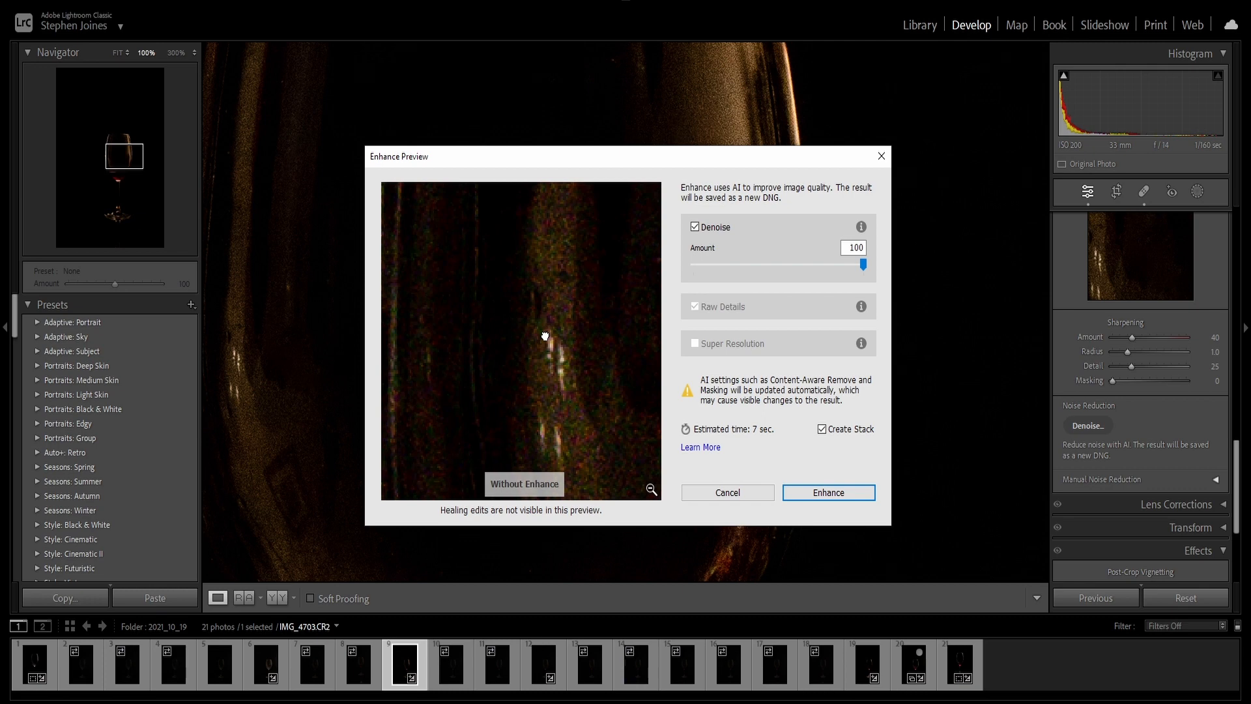
pyautogui.moveTo(544, 335); pyautogui.dragTo(534, 320)
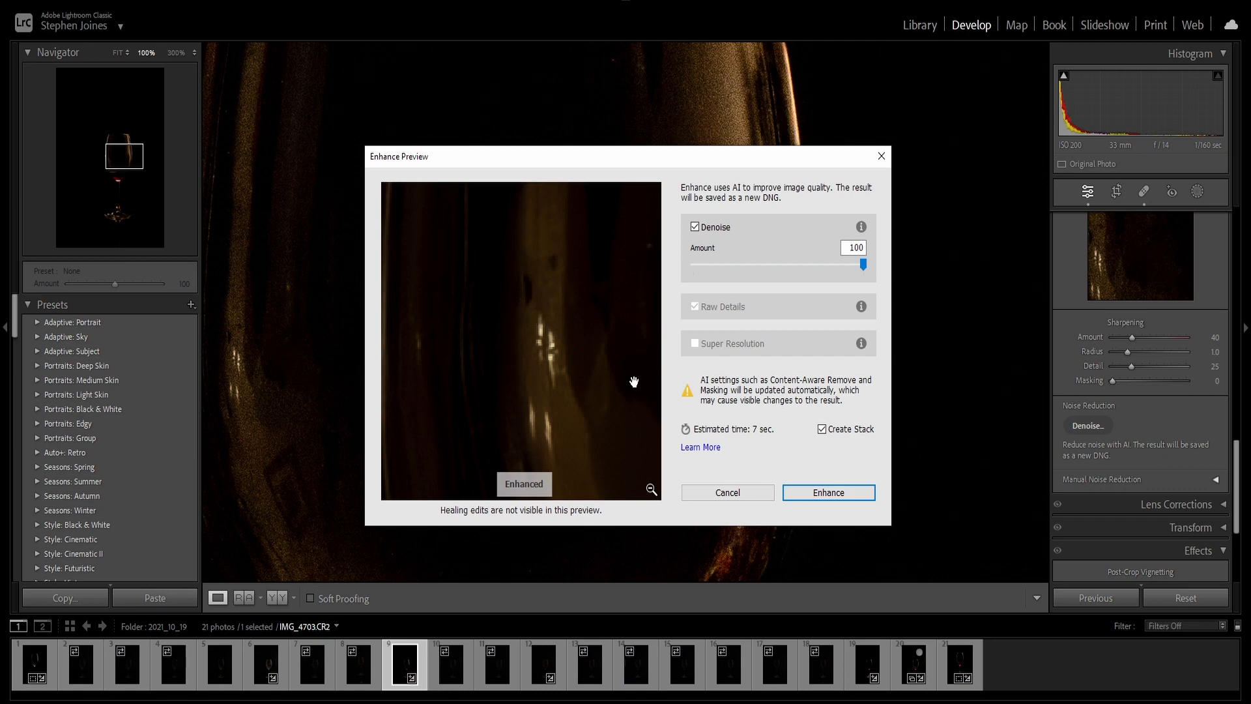
pyautogui.click(816, 493)
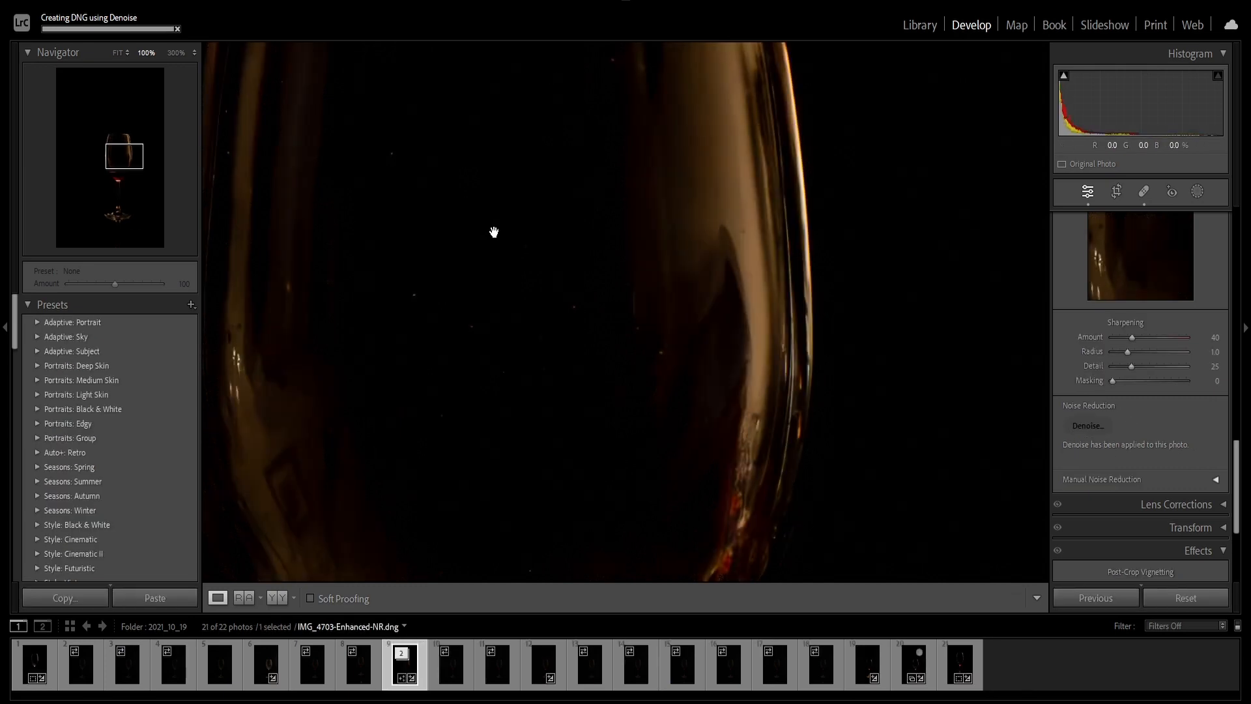
# - Examine the denoised wine glass at 100% for remaining noise along its bowl and edges
pyautogui.moveTo(723, 232); pyautogui.dragTo(520, 415)
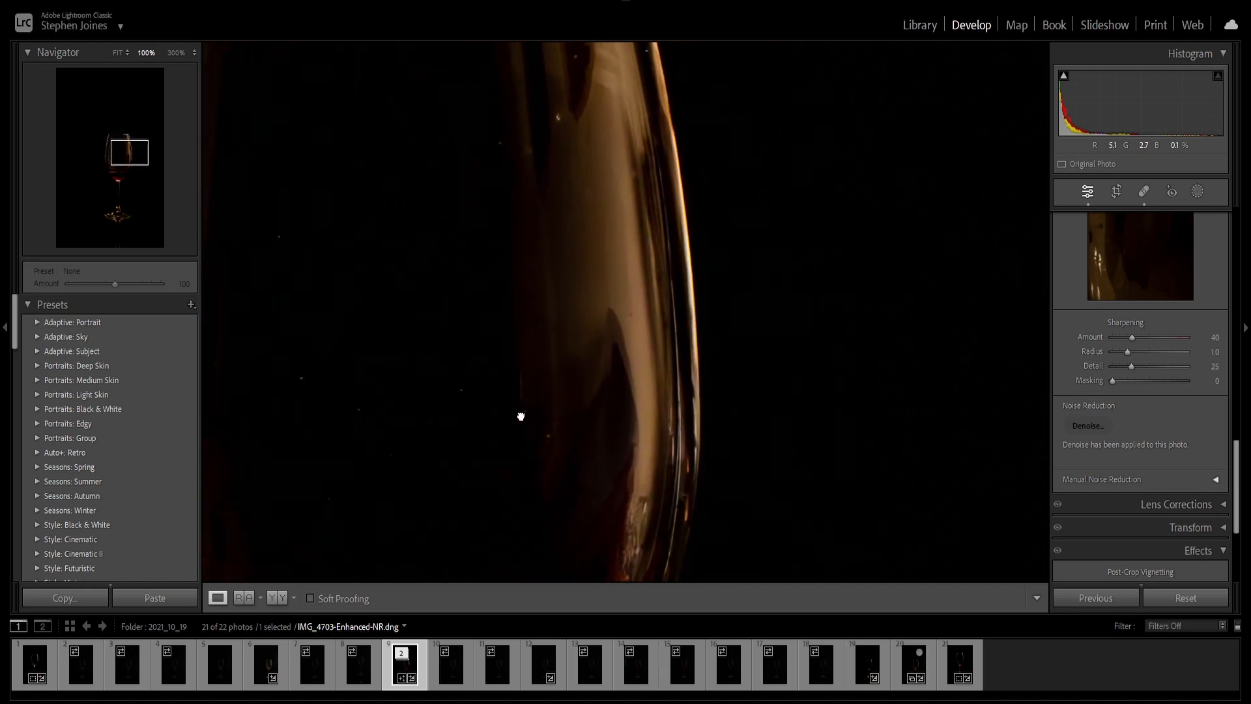
pyautogui.click(579, 244)
pyautogui.click(672, 289)
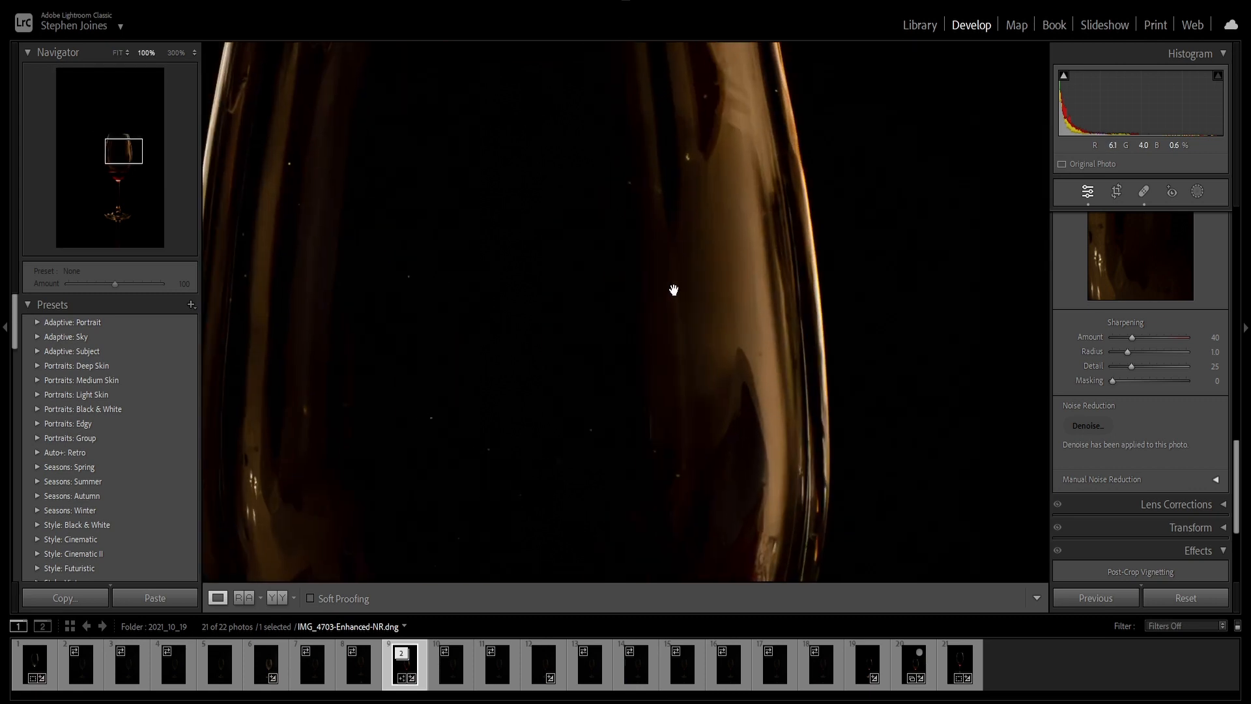
pyautogui.moveTo(673, 288); pyautogui.dragTo(625, 354)
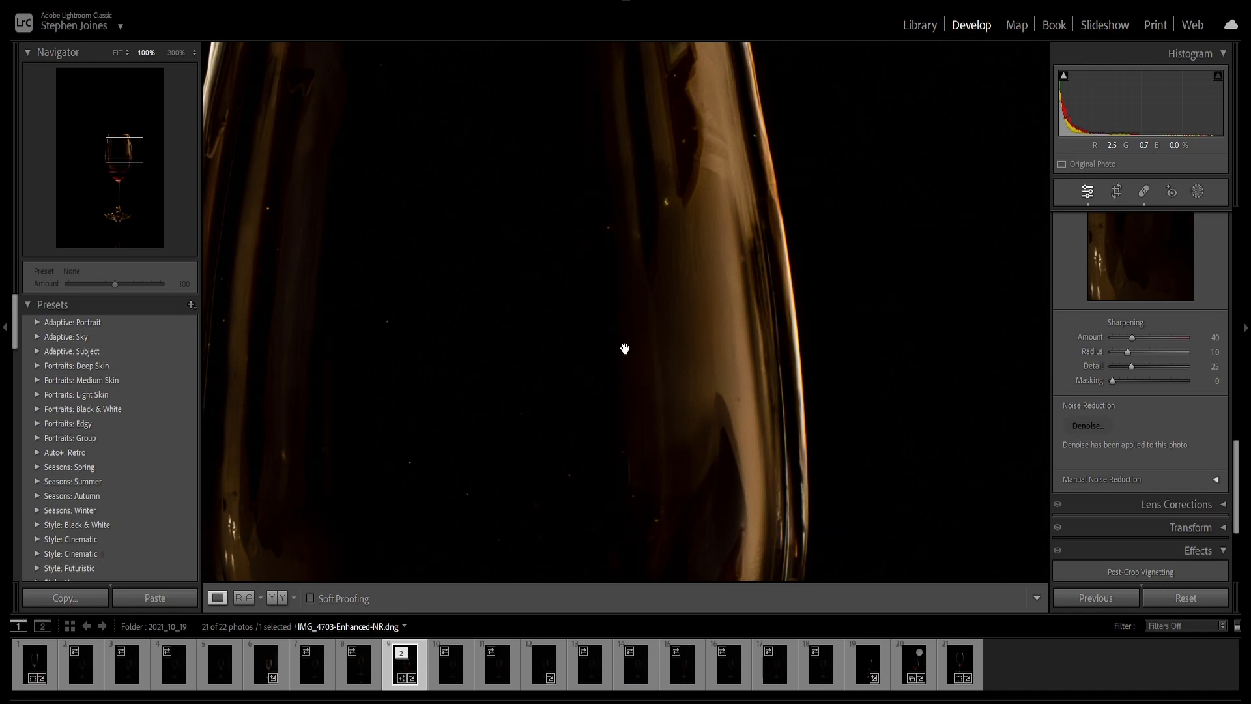
pyautogui.moveTo(625, 327); pyautogui.dragTo(668, 266)
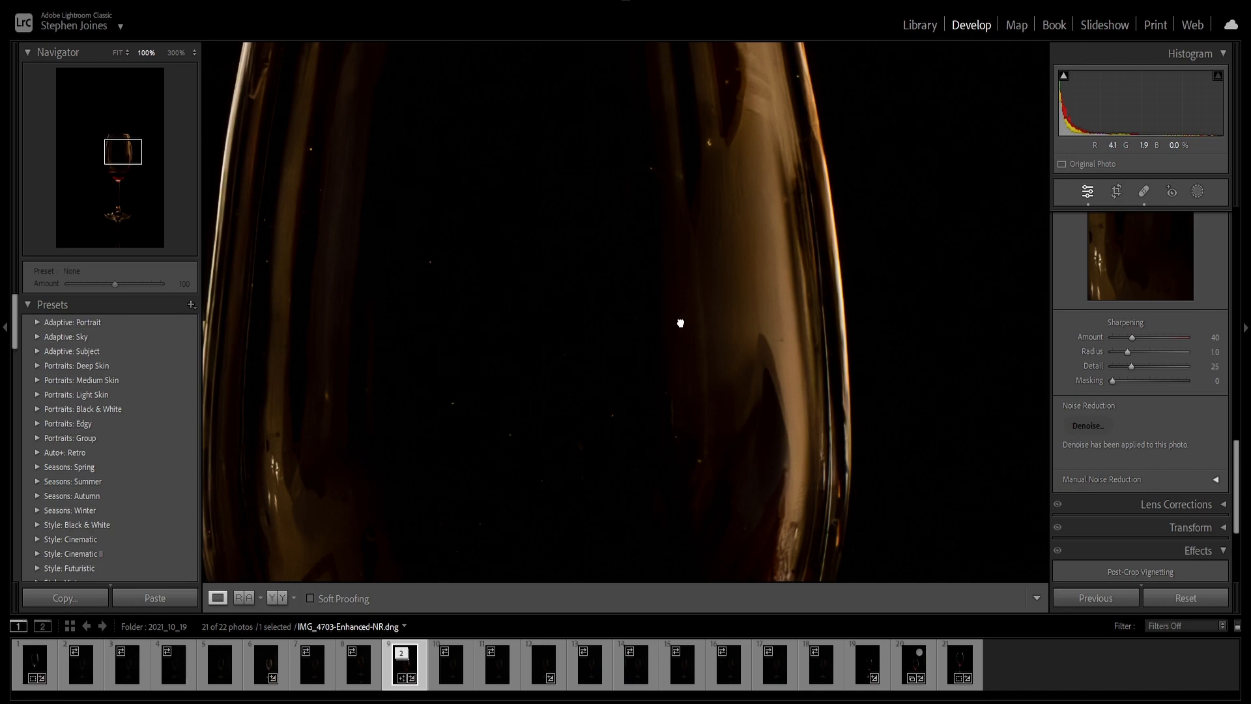
pyautogui.moveTo(680, 323); pyautogui.dragTo(519, 389)
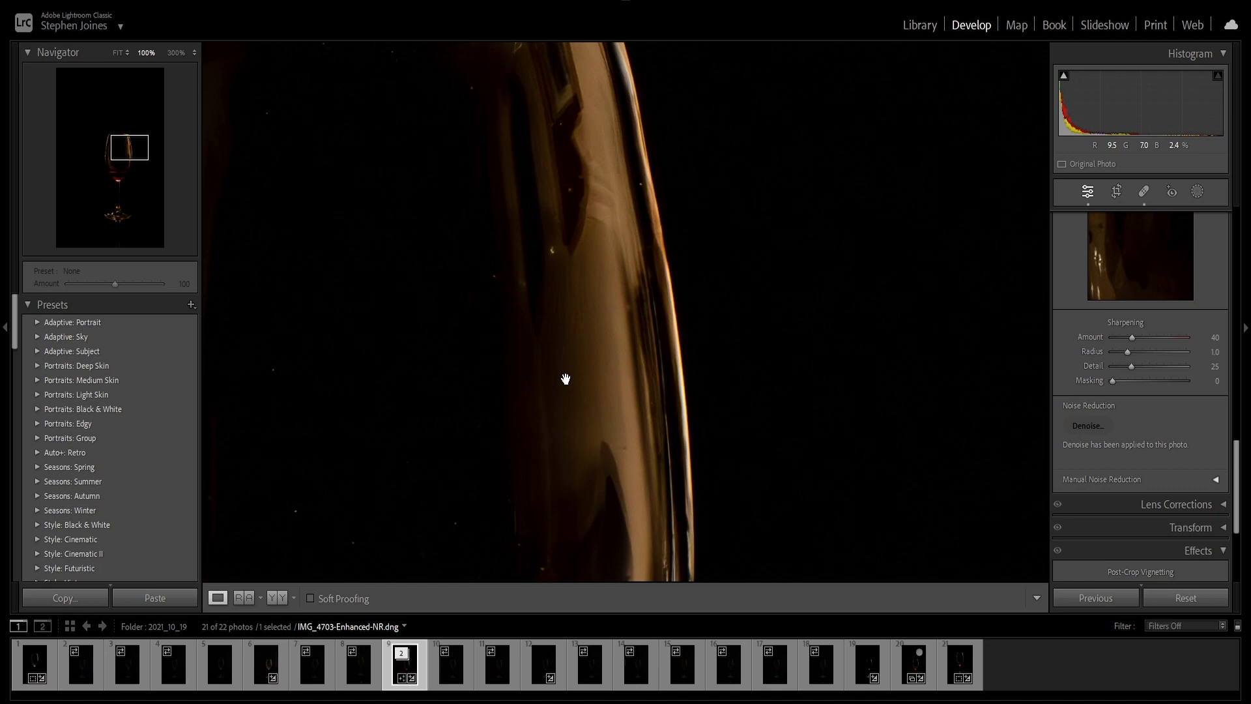
pyautogui.click(565, 379)
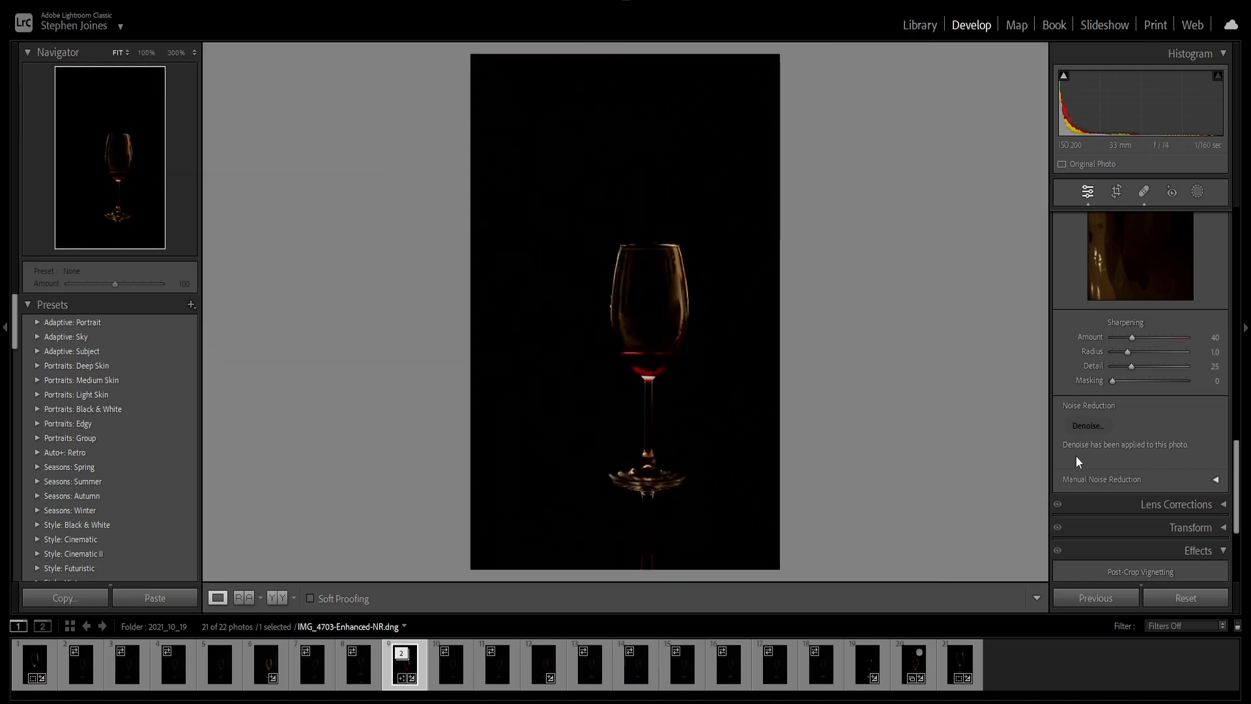
# - Look over the manual noise reduction settings, collapse them again and view the glass at 100%
pyautogui.click(1216, 481)
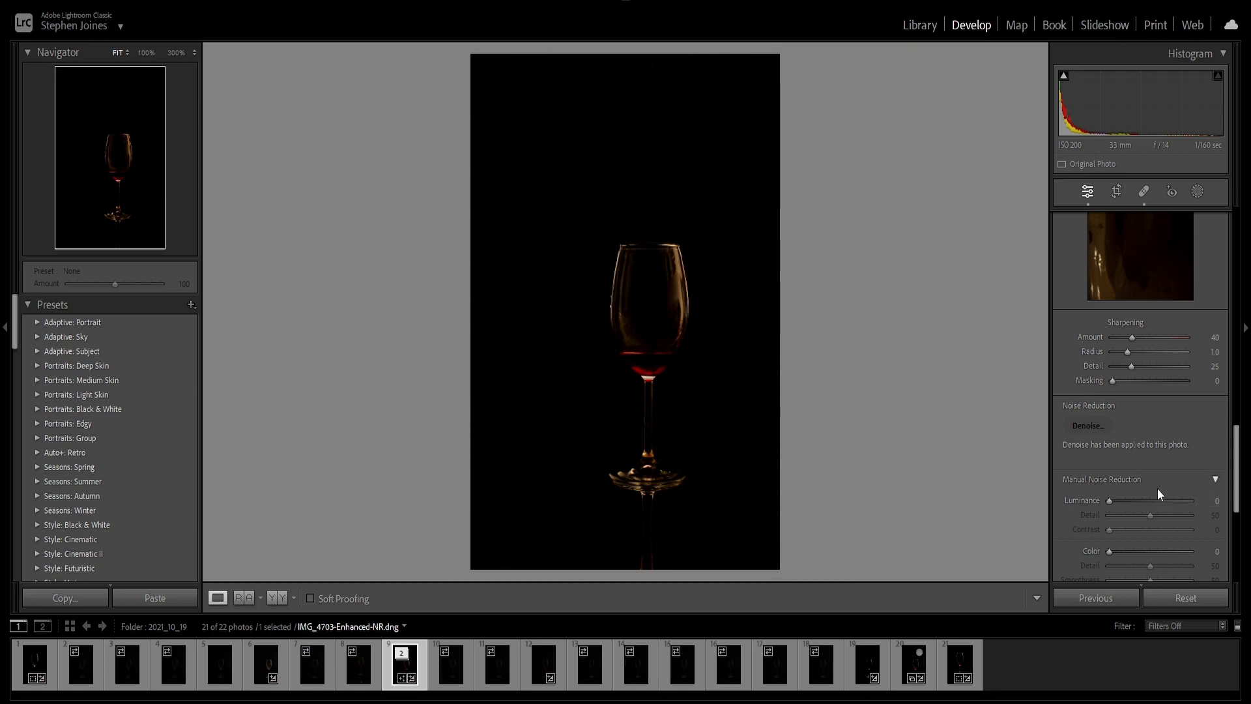
pyautogui.click(1216, 479)
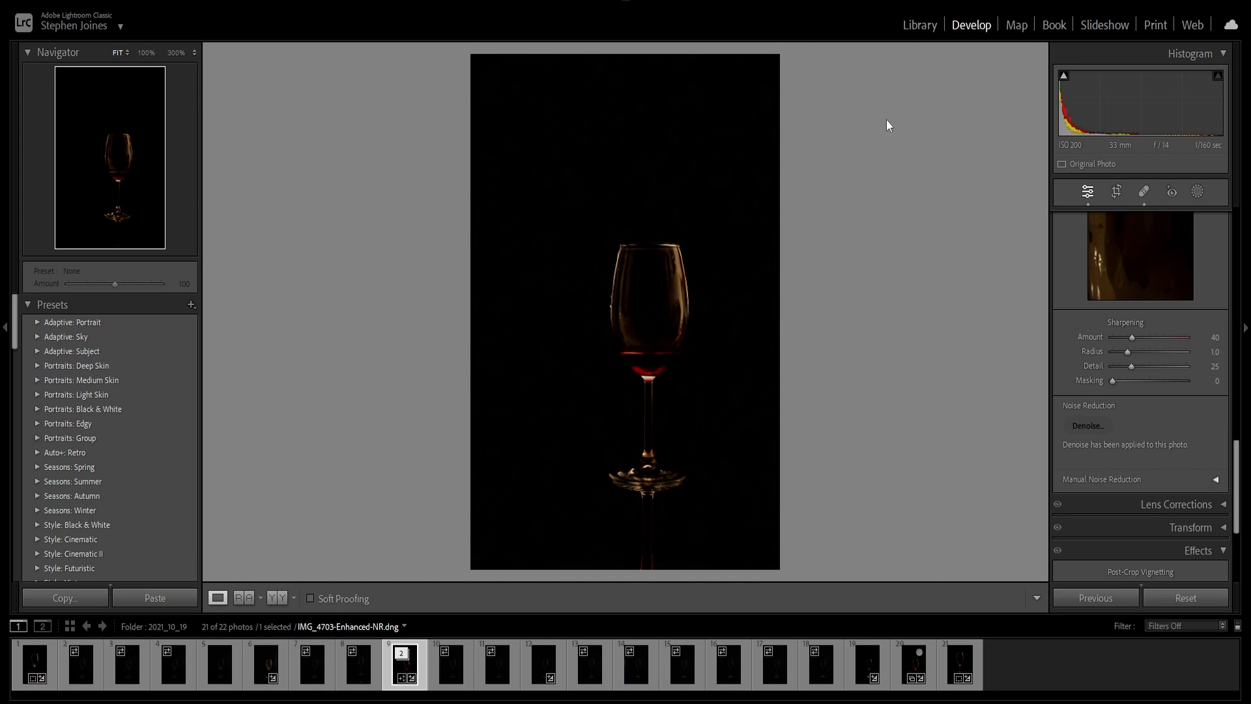
pyautogui.click(678, 303)
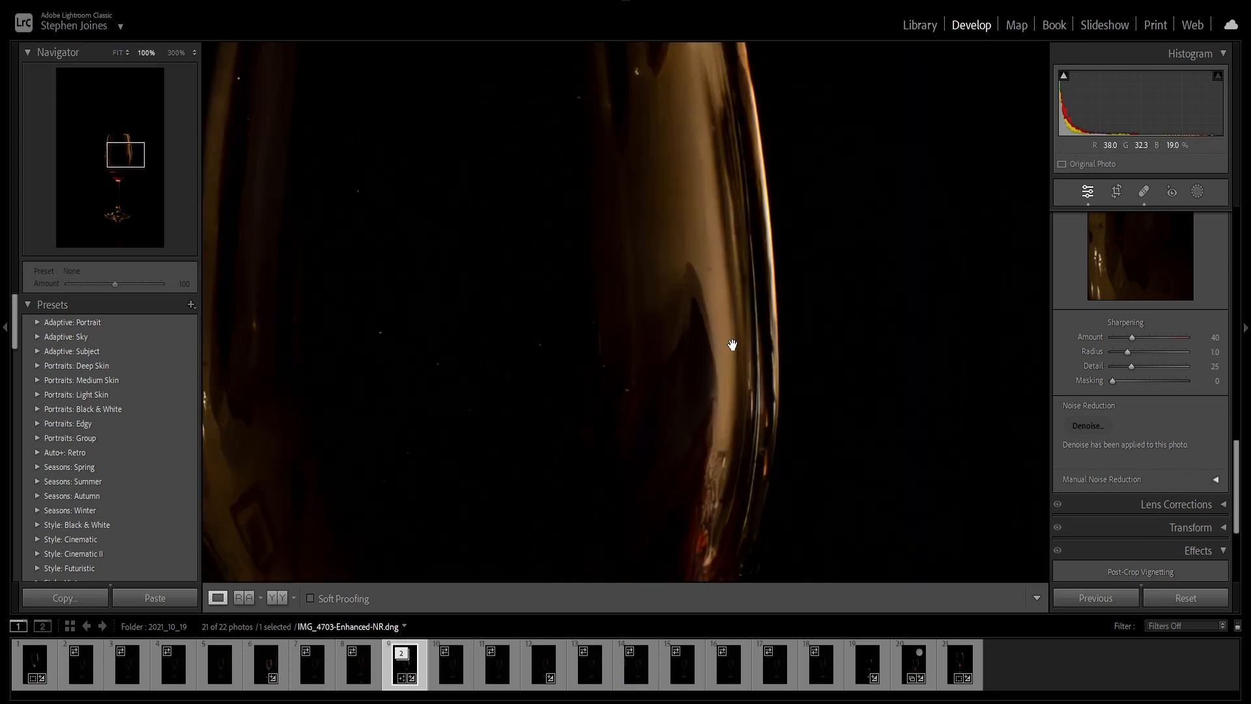
# - Open the 2023_04_15 sunrise folder in the Library, select IMG_6734.CR2 and inspect its wooden groyne at 100%
pyautogui.click(914, 26)
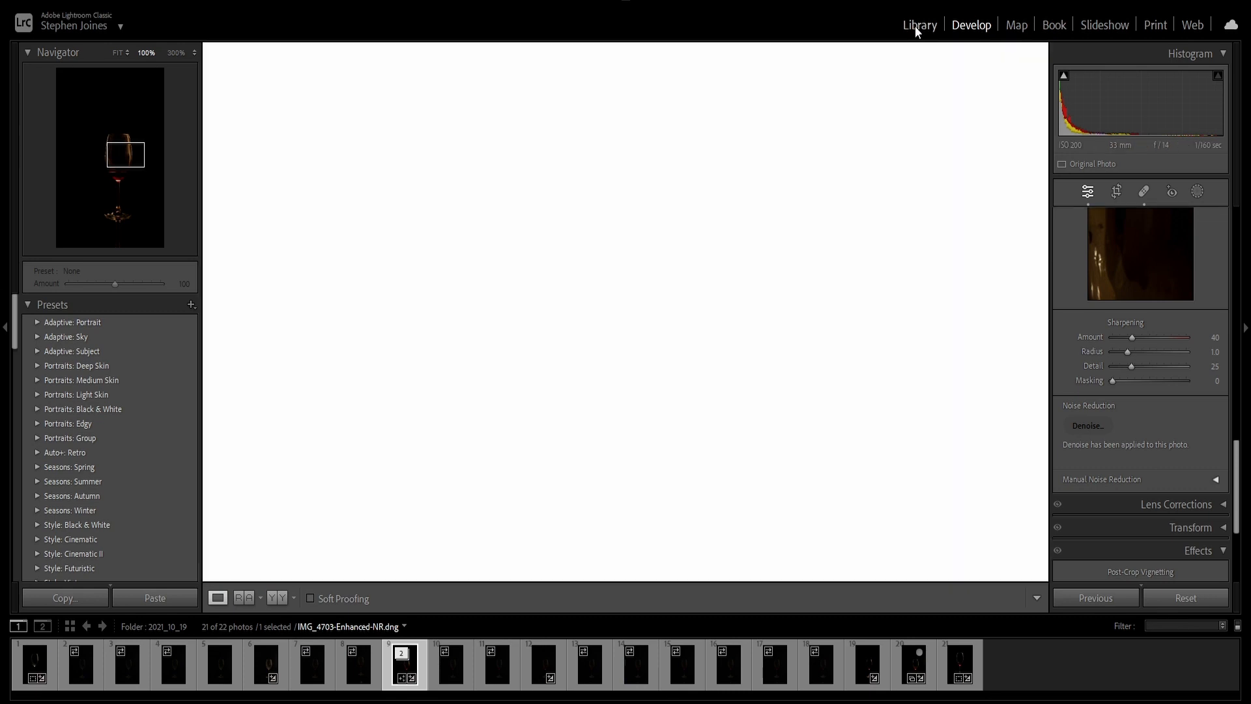
pyautogui.scroll(-10, 127, 378)
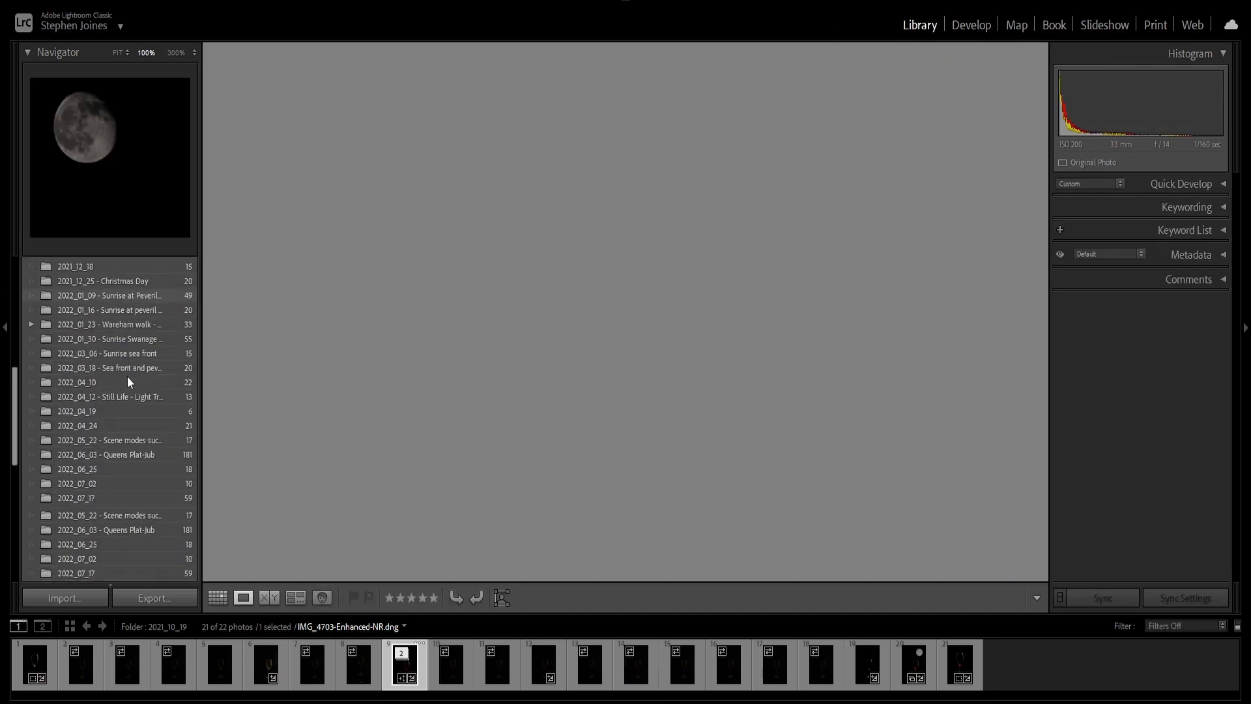
pyautogui.click(143, 487)
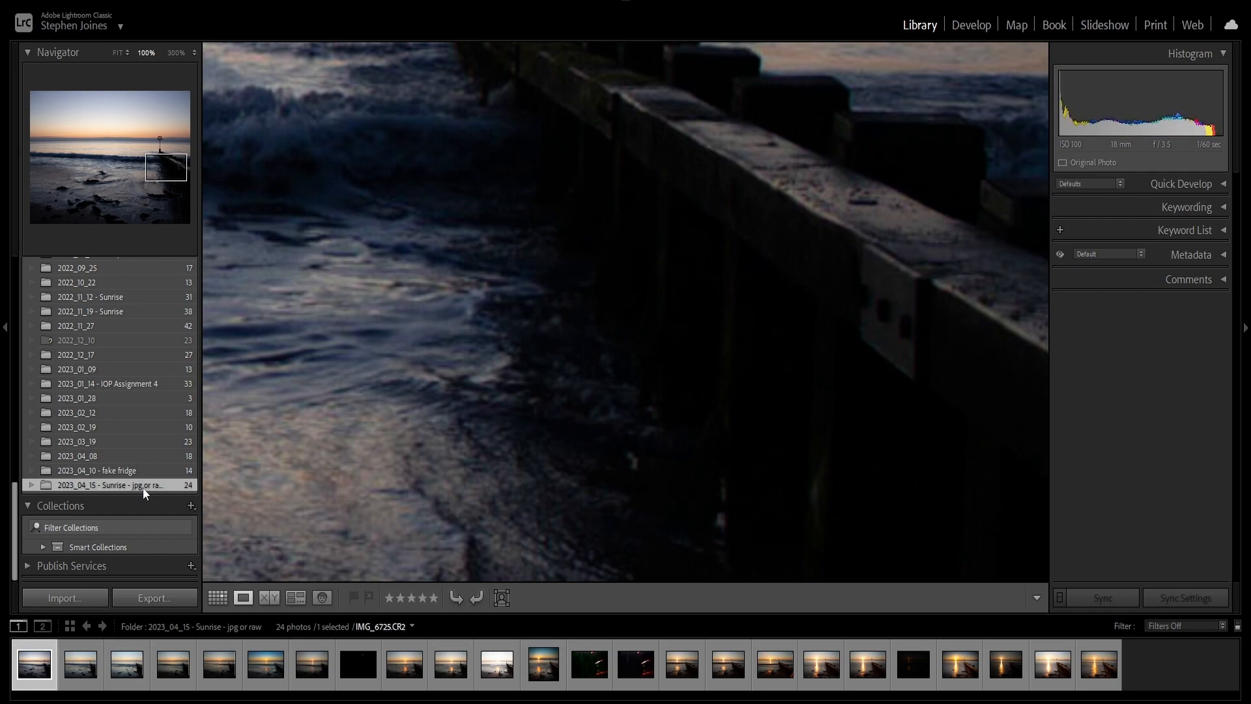
pyautogui.click(447, 649)
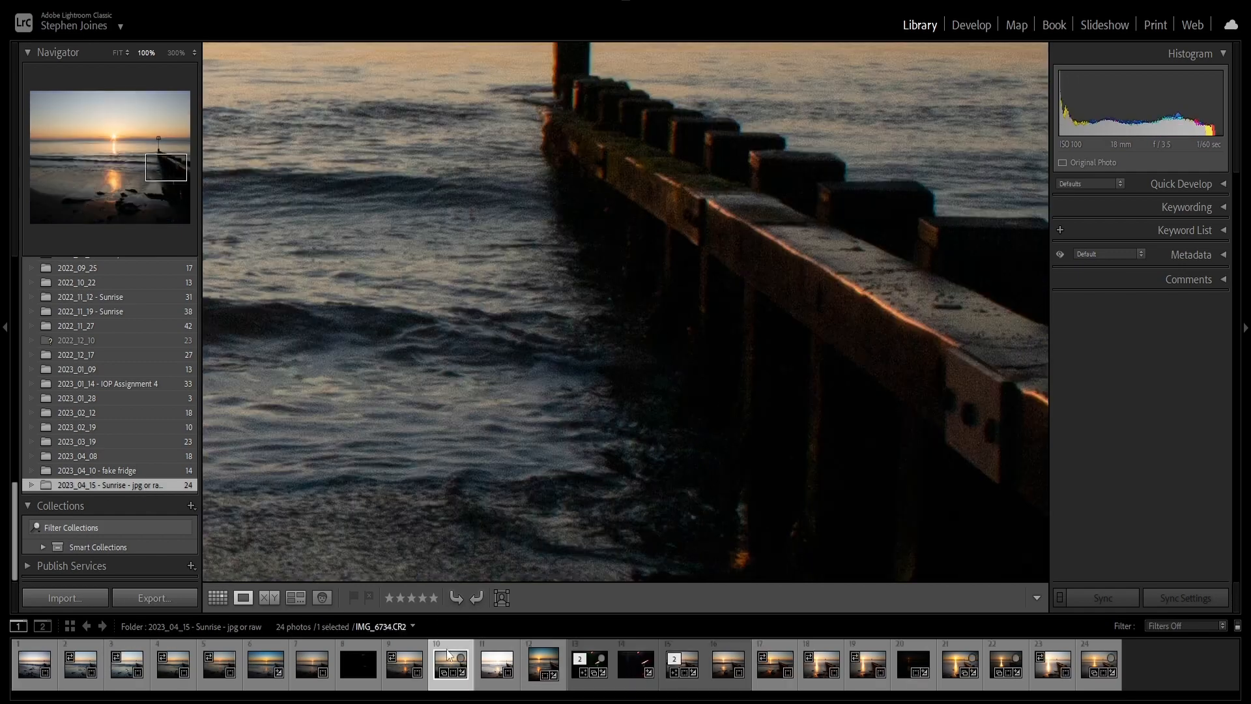
pyautogui.moveTo(838, 299); pyautogui.dragTo(732, 363)
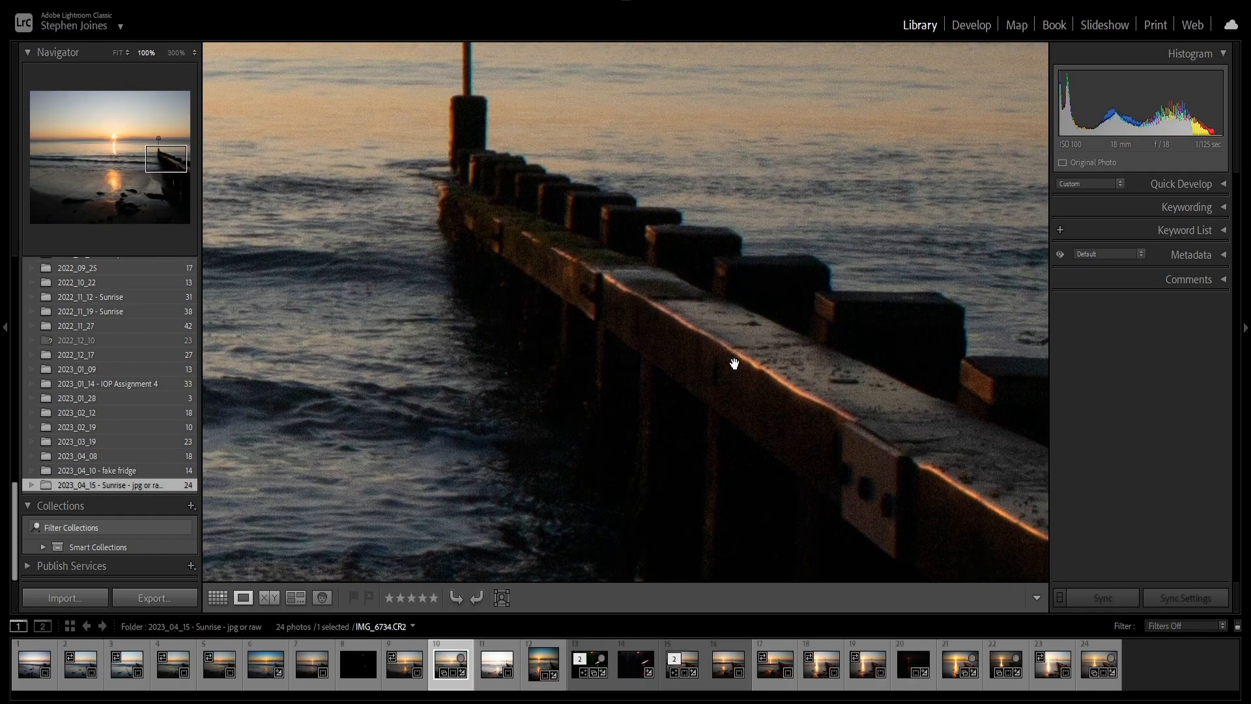
pyautogui.click(731, 363)
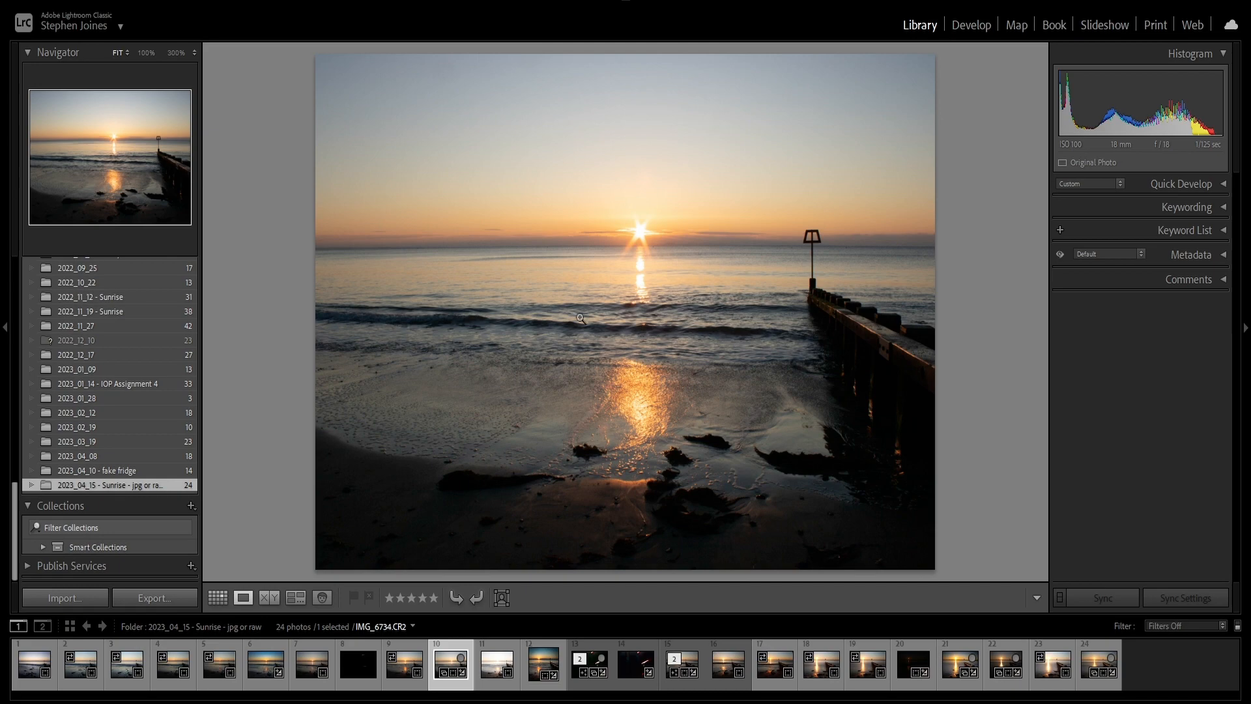
pyautogui.click(884, 340)
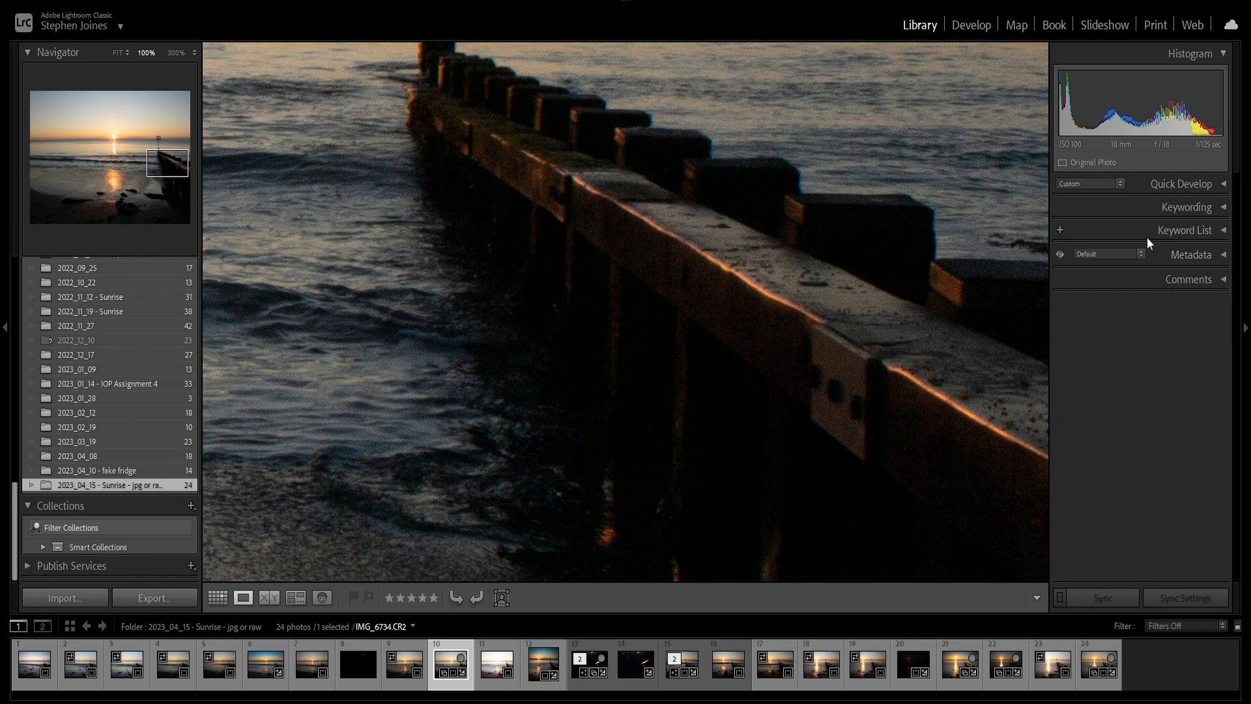
# - Denoise IMG_6734.CR2 in Develop at amount 100 into a stacked DNG, comparing the groyne preview with and without the enhancement
pyautogui.click(970, 25)
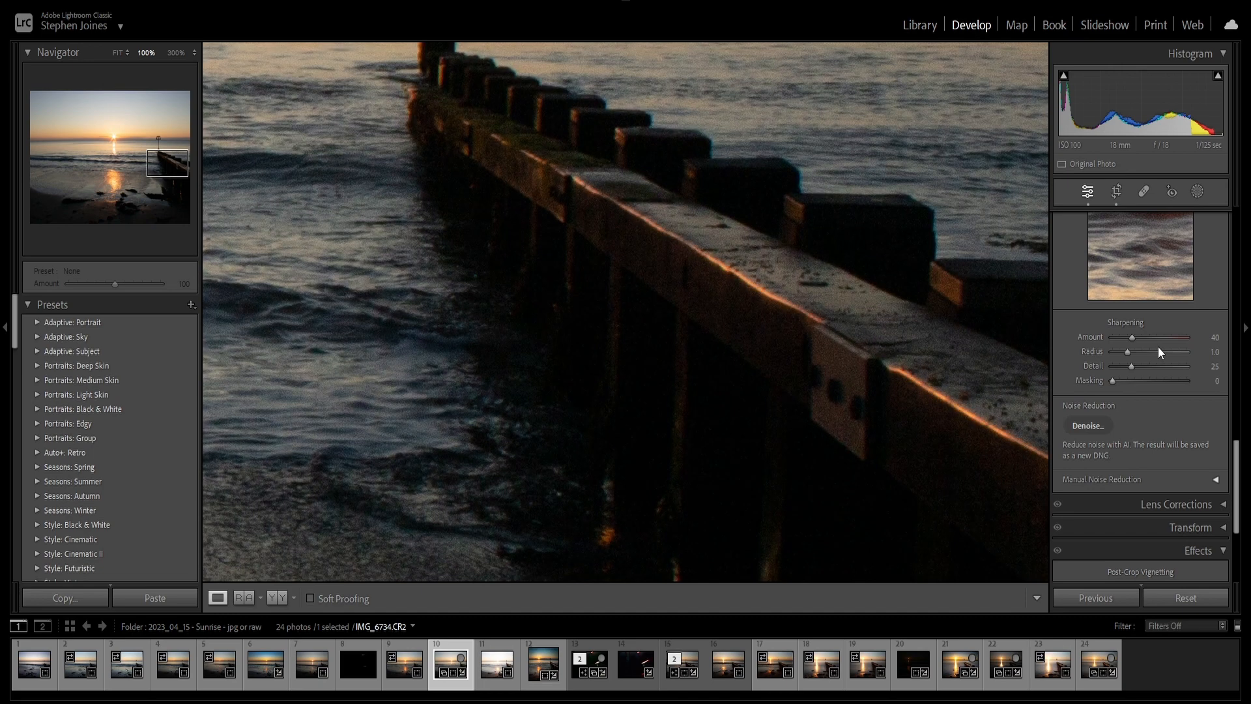
pyautogui.scroll(-3, 1158, 352)
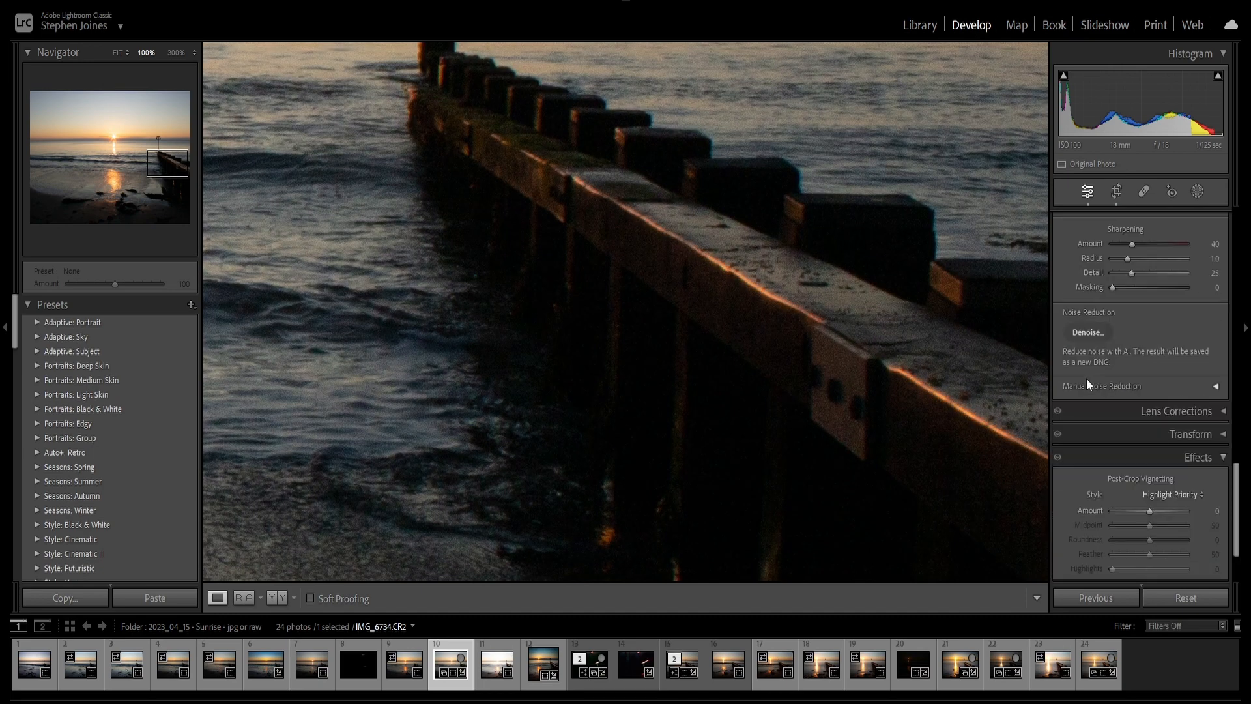
pyautogui.click(1088, 332)
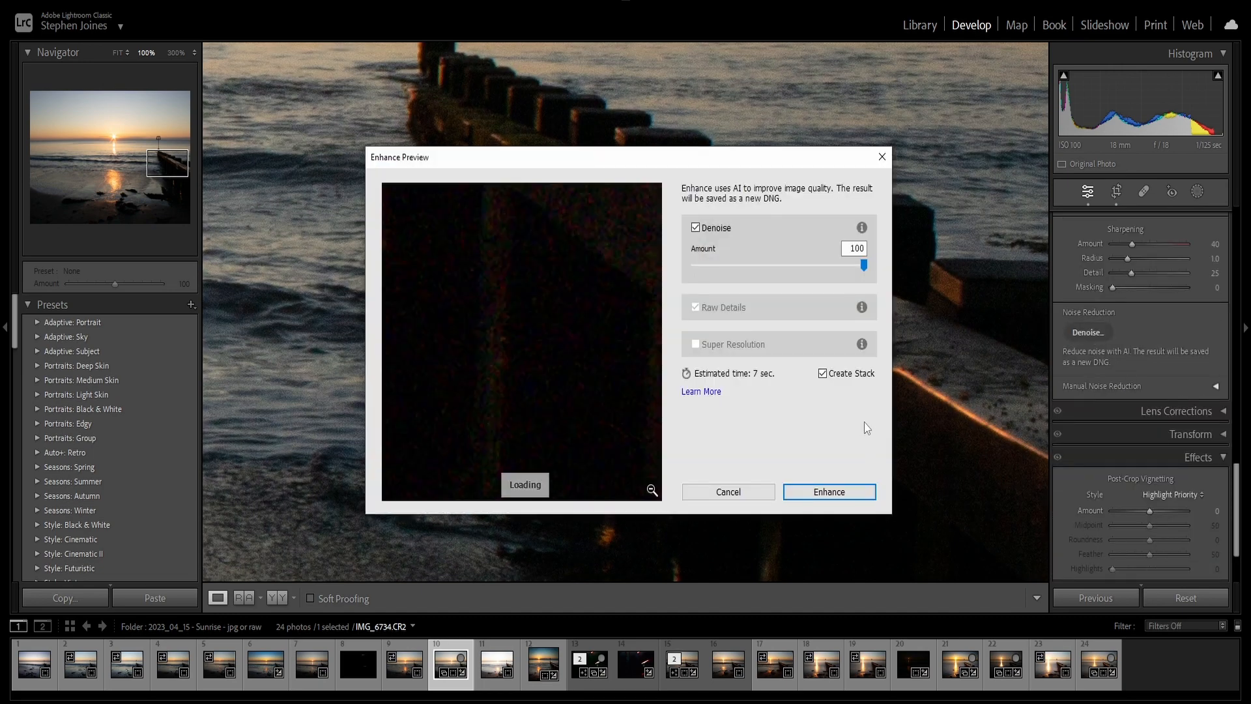
pyautogui.moveTo(561, 287); pyautogui.dragTo(570, 358)
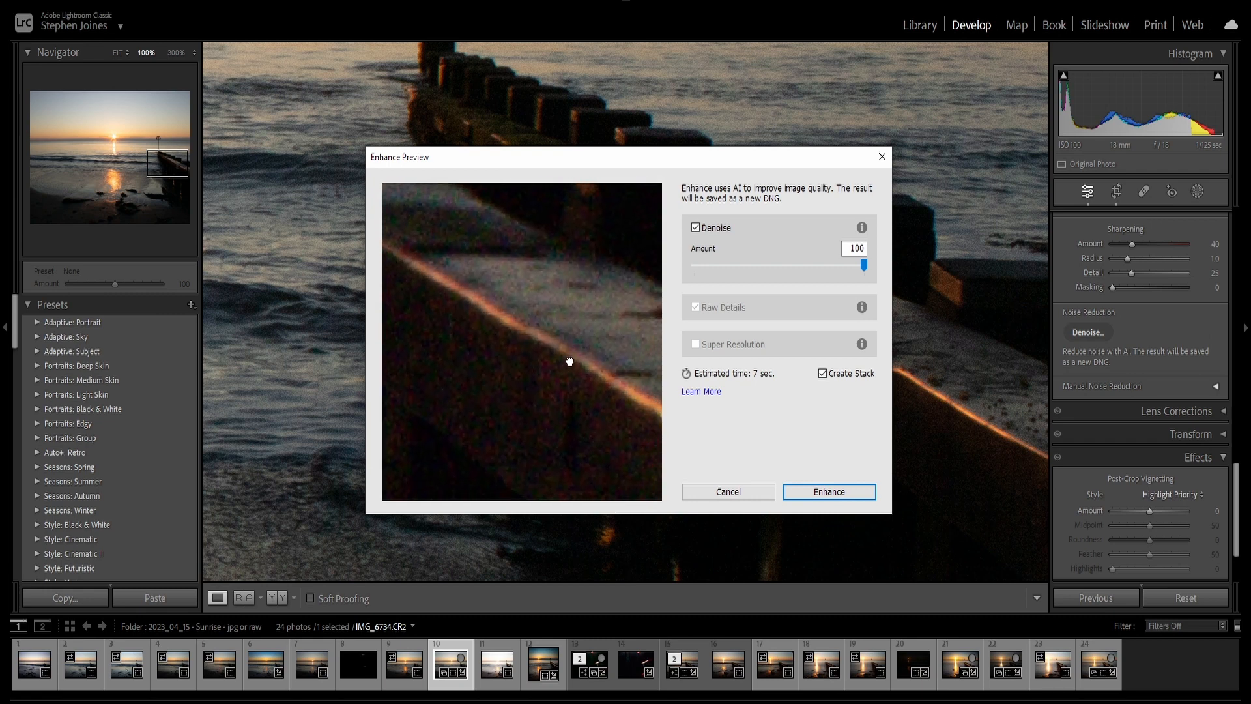
pyautogui.click(569, 351)
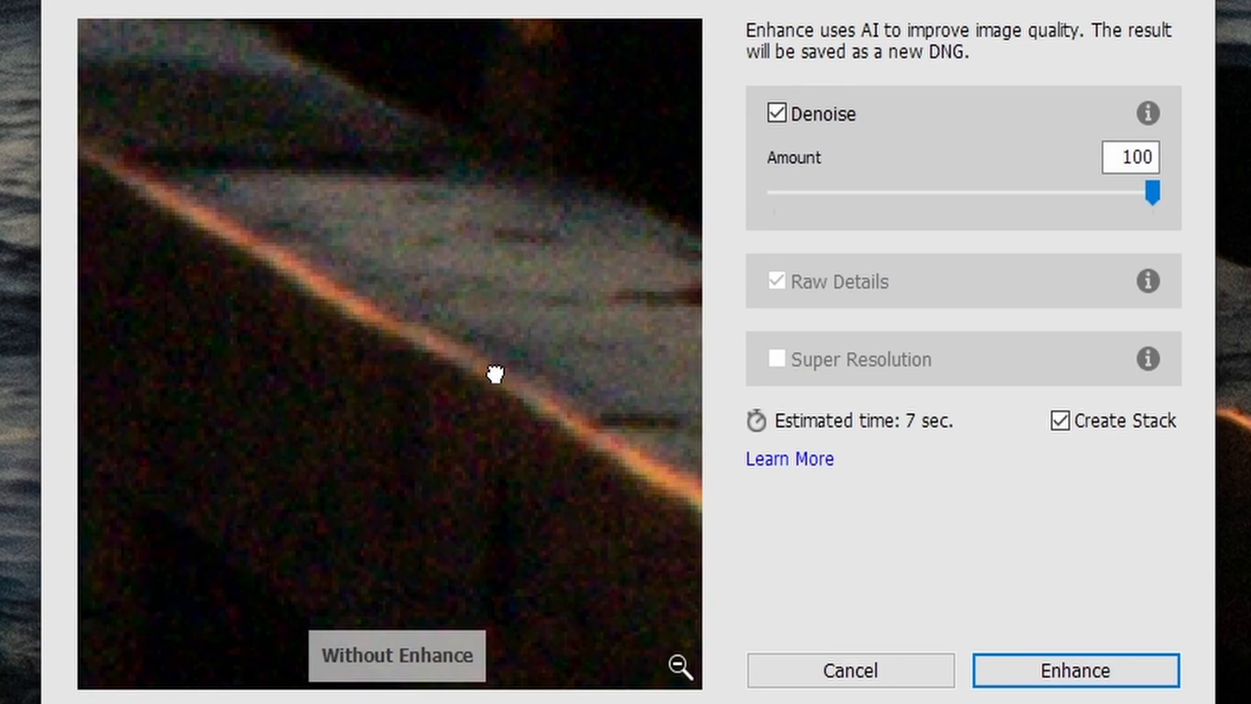
pyautogui.moveTo(495, 374); pyautogui.dragTo(494, 367)
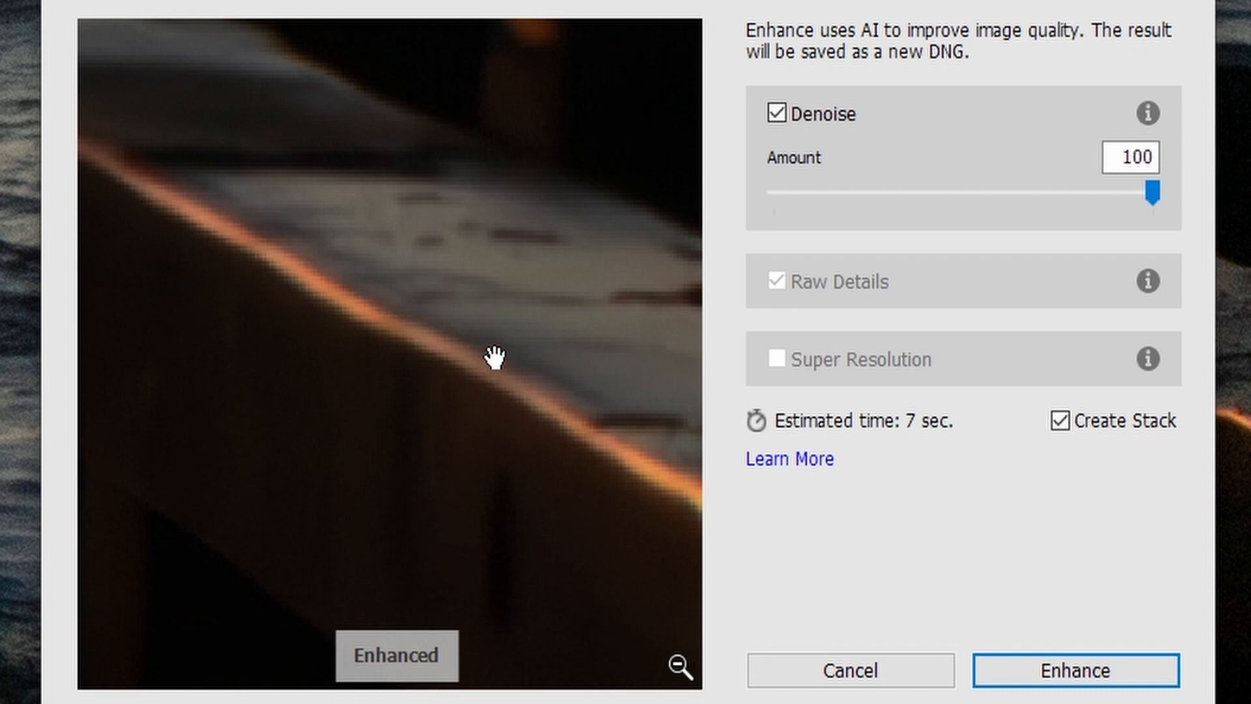
pyautogui.click(1047, 666)
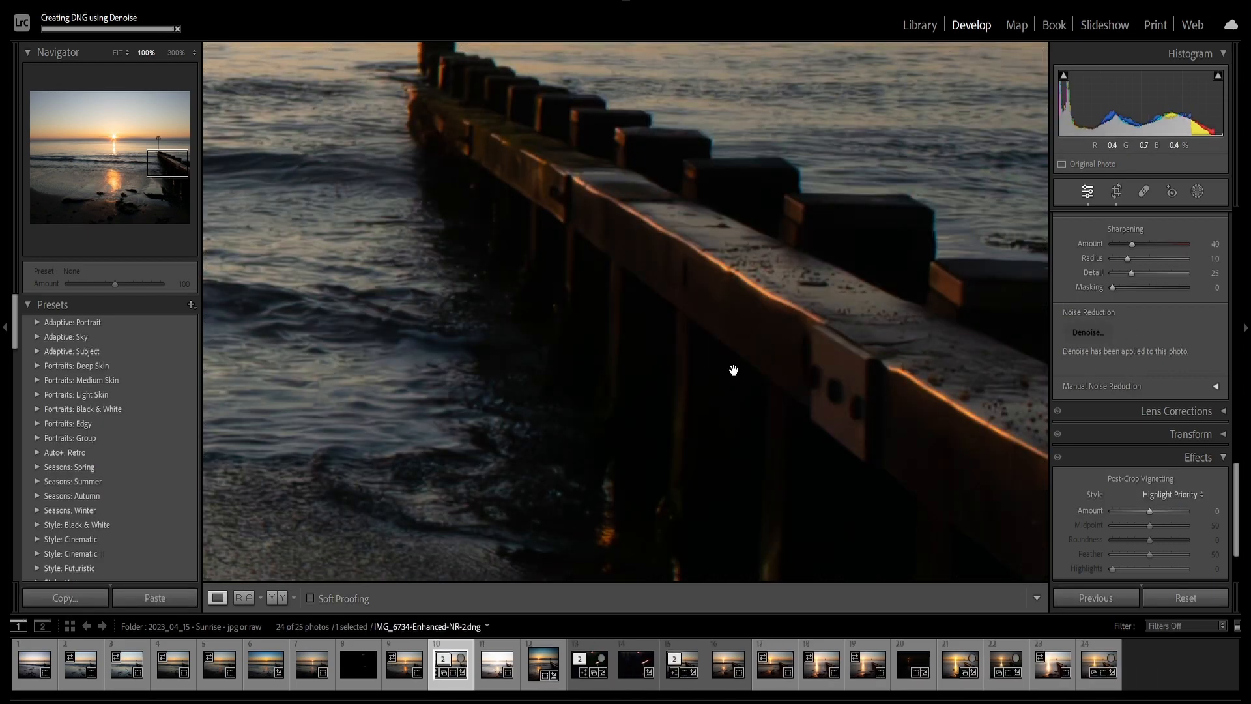
# - Compare the denoised sunrise DNG with the original IMG_6734.CR2 around the groyne at 100%
pyautogui.moveTo(732, 365); pyautogui.dragTo(708, 353)
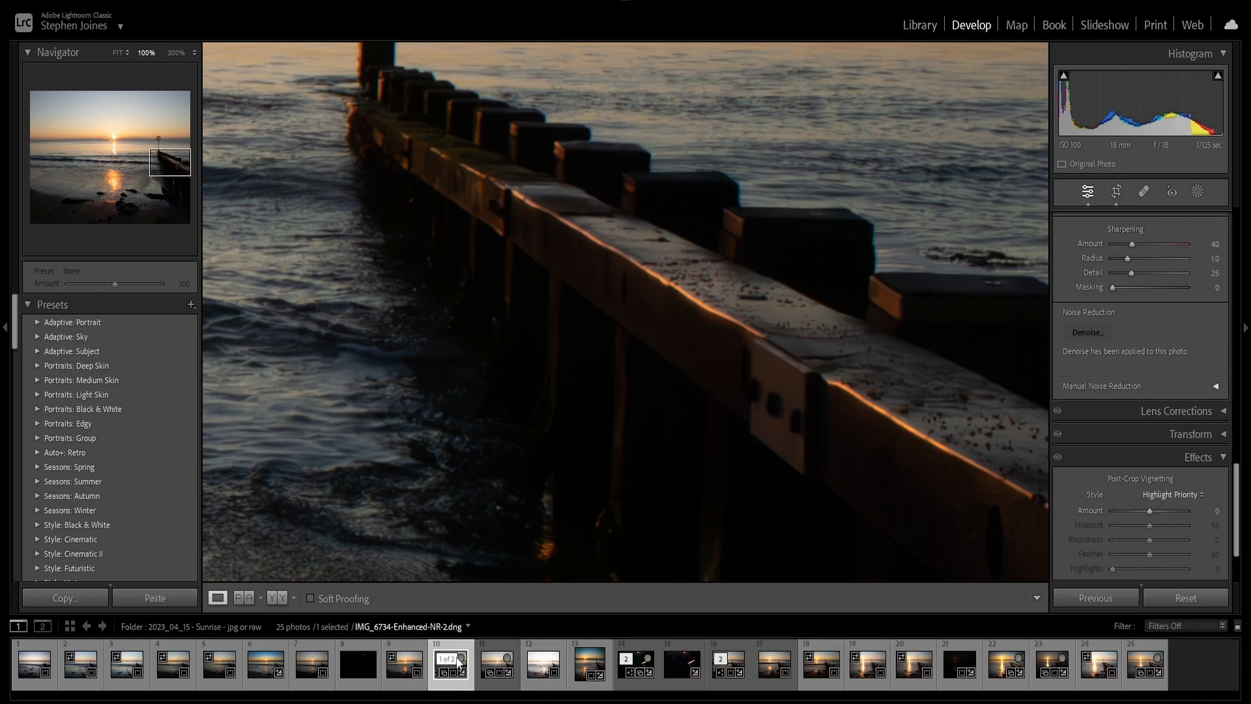
pyautogui.click(489, 653)
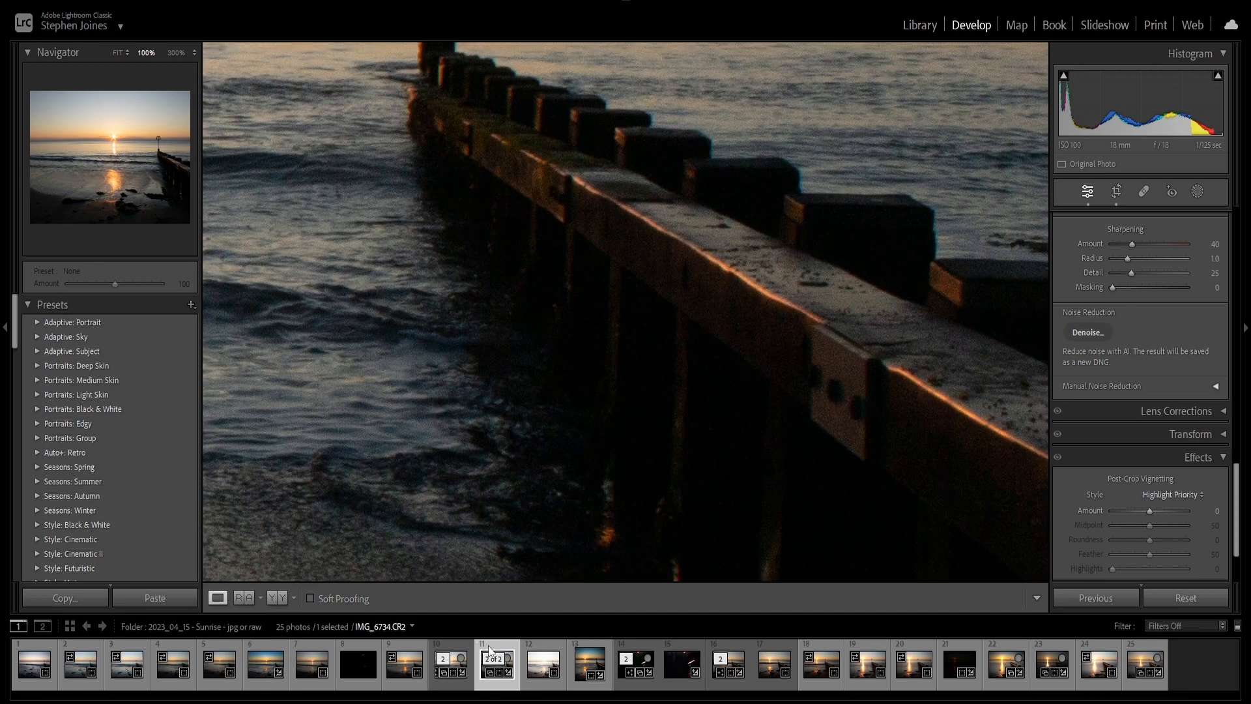
pyautogui.click(470, 653)
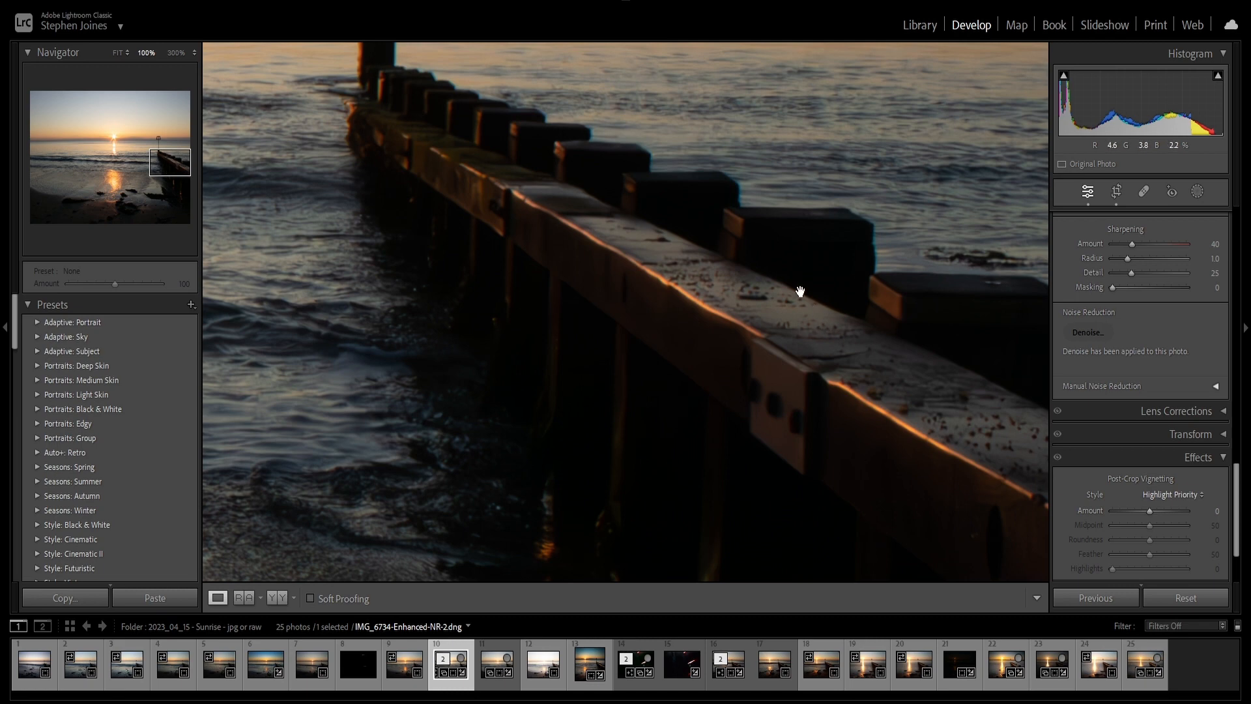
pyautogui.moveTo(800, 292); pyautogui.dragTo(793, 393)
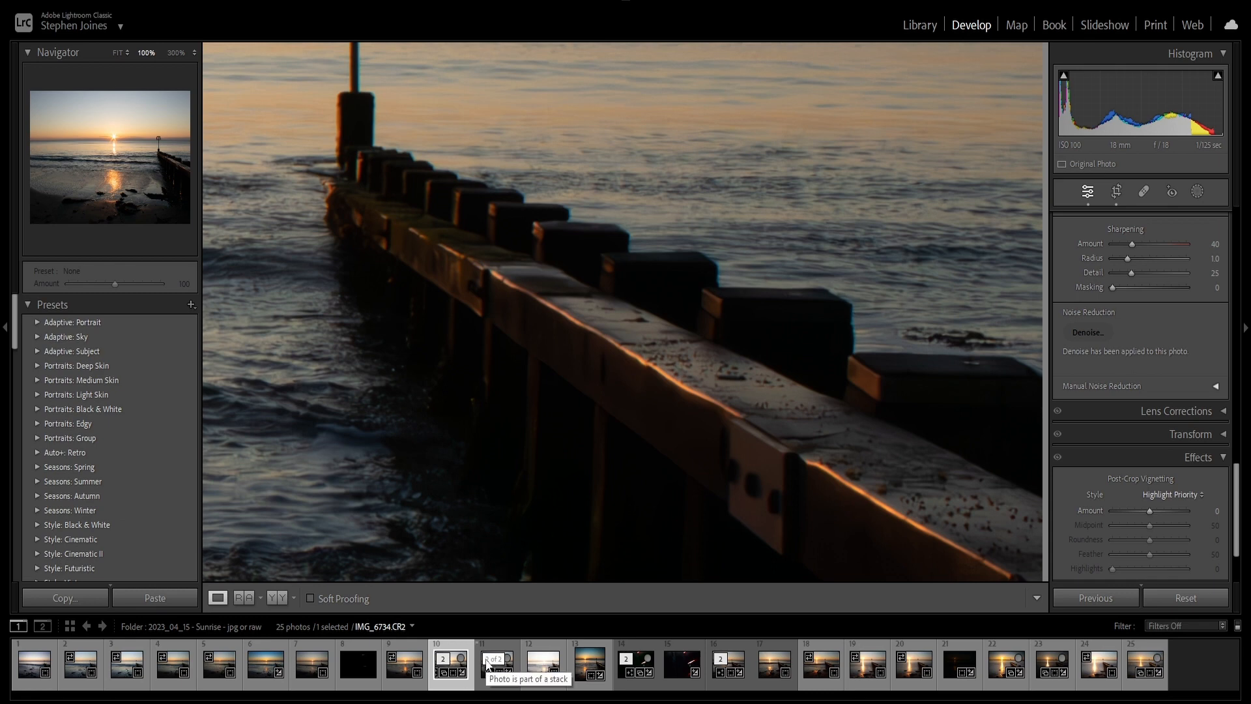